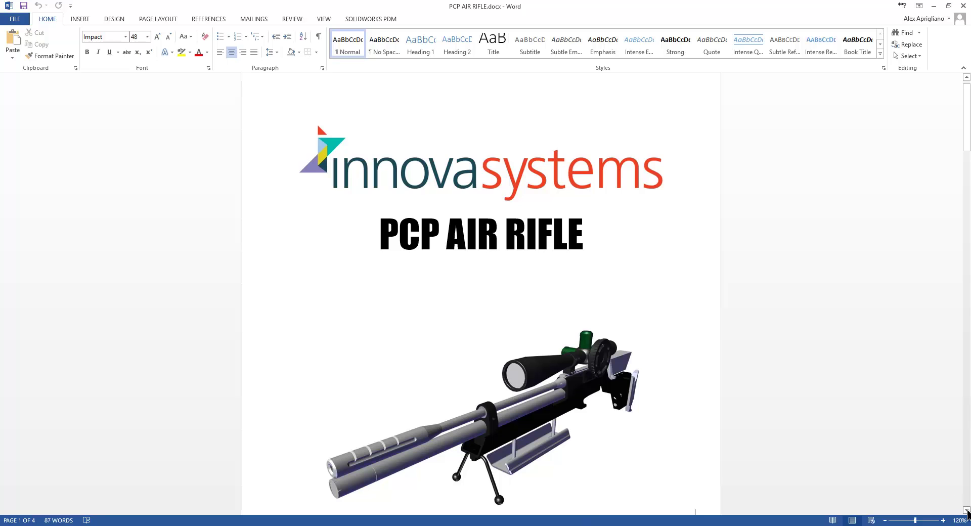
Scroll the Word manual from the title page down to the empty Chin Rest Assembly page.
{"action": "scroll", "coordinate": [967, 514], "scroll_direction": "down", "scroll_amount": 2}
{"action": "scroll", "coordinate": [966, 513], "scroll_direction": "down", "scroll_amount": 2}
{"action": "scroll", "coordinate": [967, 514], "scroll_direction": "down", "scroll_amount": 4}
{"action": "scroll", "coordinate": [967, 513], "scroll_direction": "down", "scroll_amount": 4}
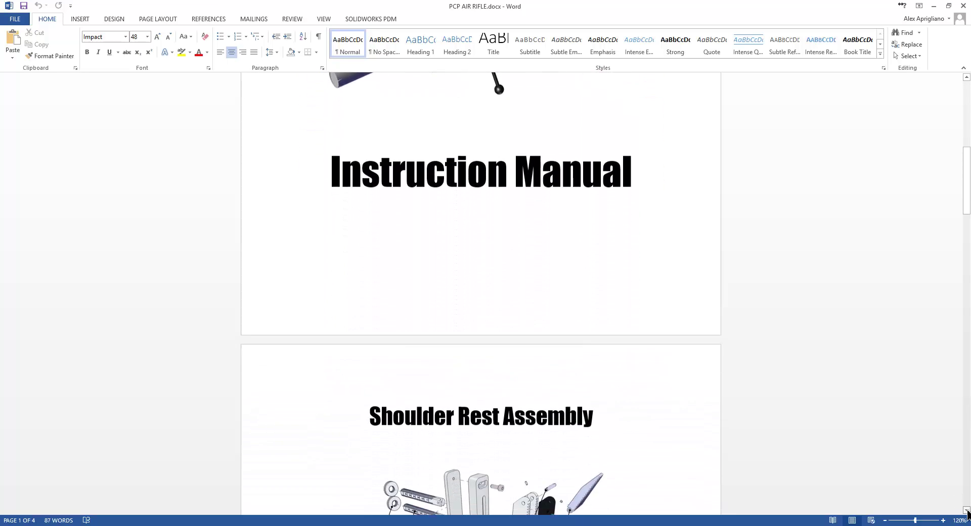
{"action": "scroll", "coordinate": [967, 514], "scroll_direction": "down", "scroll_amount": 4}
{"action": "scroll", "coordinate": [967, 513], "scroll_direction": "down", "scroll_amount": 4}
{"action": "scroll", "coordinate": [966, 513], "scroll_direction": "down", "scroll_amount": 4}
{"action": "scroll", "coordinate": [967, 513], "scroll_direction": "down", "scroll_amount": 4}
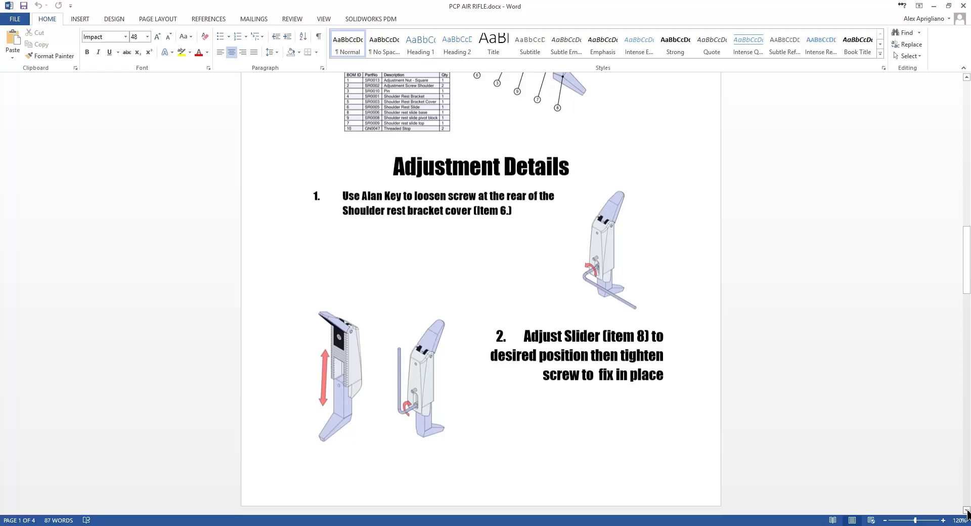
{"action": "scroll", "coordinate": [967, 514], "scroll_direction": "down", "scroll_amount": 4}
{"action": "scroll", "coordinate": [967, 514], "scroll_direction": "down", "scroll_amount": 4}
{"action": "scroll", "coordinate": [966, 513], "scroll_direction": "down", "scroll_amount": 4}
{"action": "scroll", "coordinate": [967, 513], "scroll_direction": "down", "scroll_amount": 4}
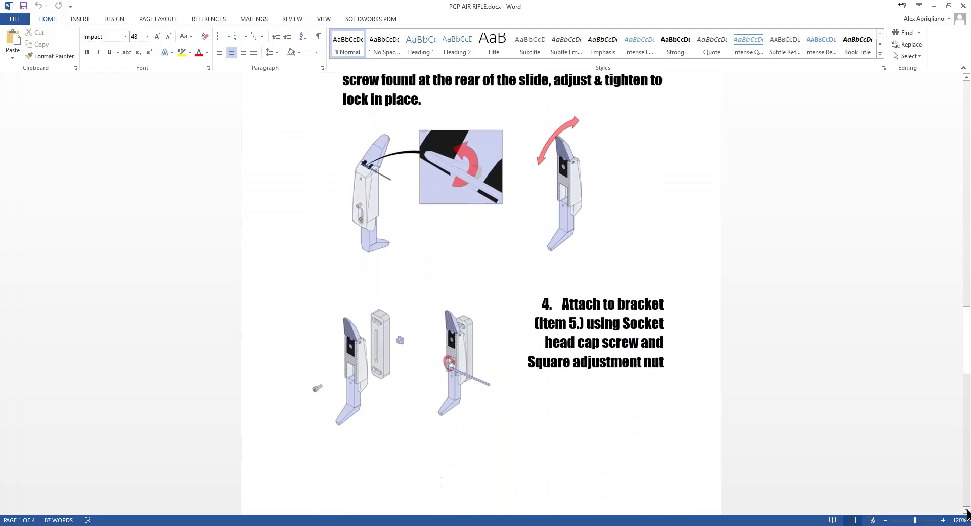
{"action": "scroll", "coordinate": [967, 513], "scroll_direction": "down", "scroll_amount": 4}
{"action": "scroll", "coordinate": [967, 514], "scroll_direction": "down", "scroll_amount": 4}
{"action": "scroll", "coordinate": [967, 513], "scroll_direction": "down", "scroll_amount": 4}
{"action": "scroll", "coordinate": [967, 513], "scroll_direction": "down", "scroll_amount": 4}
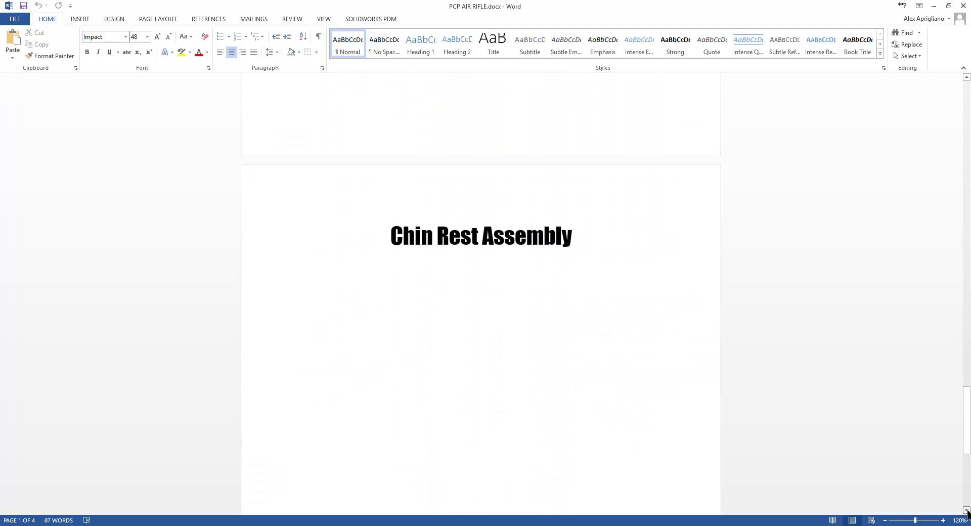
{"action": "scroll", "coordinate": [967, 513], "scroll_direction": "down", "scroll_amount": 3}
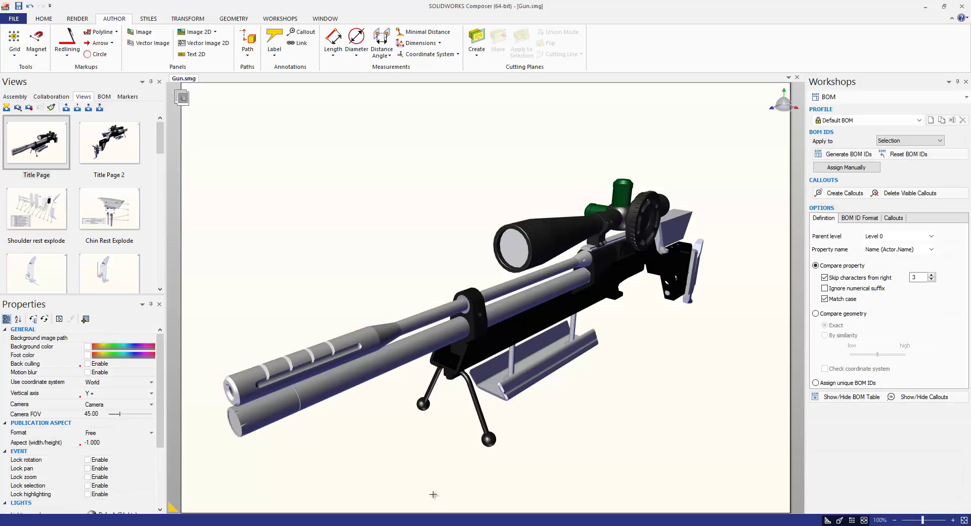
Review the Shoulder rest explode and View 16 views, then return to Title Page 2 and list the assembly parts.
{"action": "left_click", "coordinate": [41, 208]}
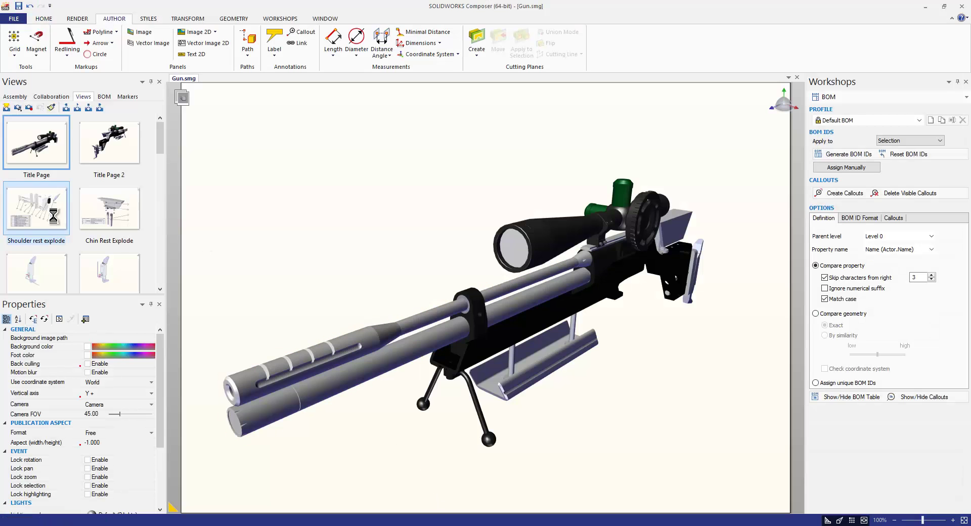
{"action": "scroll", "coordinate": [156, 162], "scroll_direction": "down", "scroll_amount": 2}
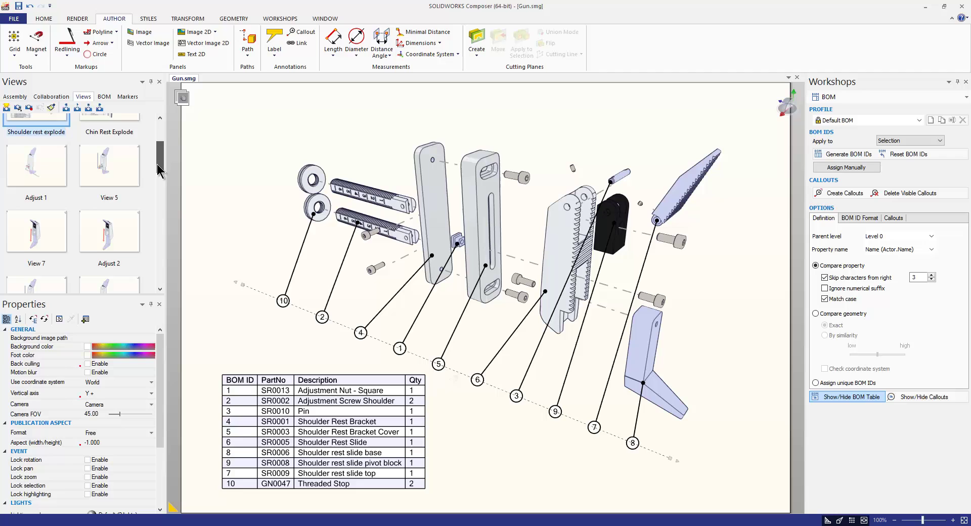
{"action": "scroll", "coordinate": [155, 175], "scroll_direction": "down", "scroll_amount": 2}
{"action": "scroll", "coordinate": [153, 184], "scroll_direction": "down", "scroll_amount": 2}
{"action": "left_click", "coordinate": [51, 244]}
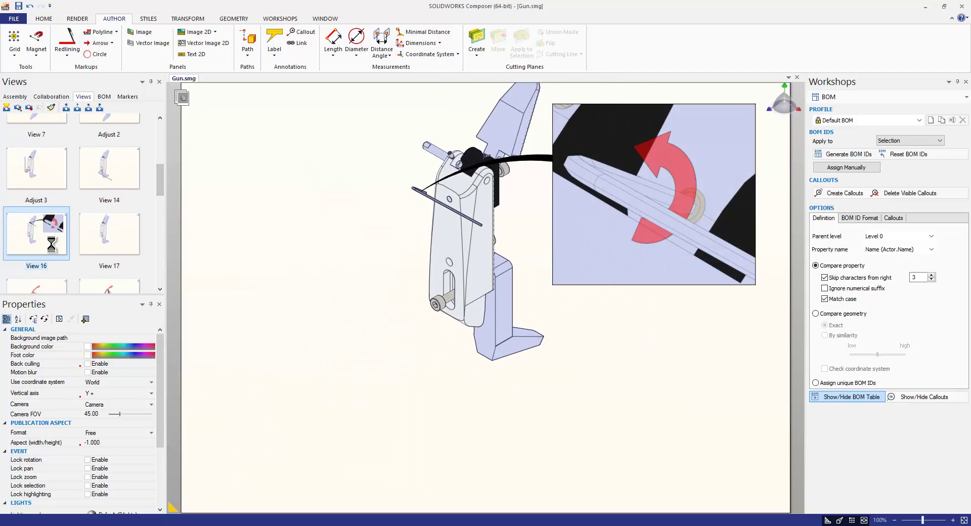
{"action": "left_click_drag", "start_coordinate": [157, 185], "coordinate": [157, 126]}
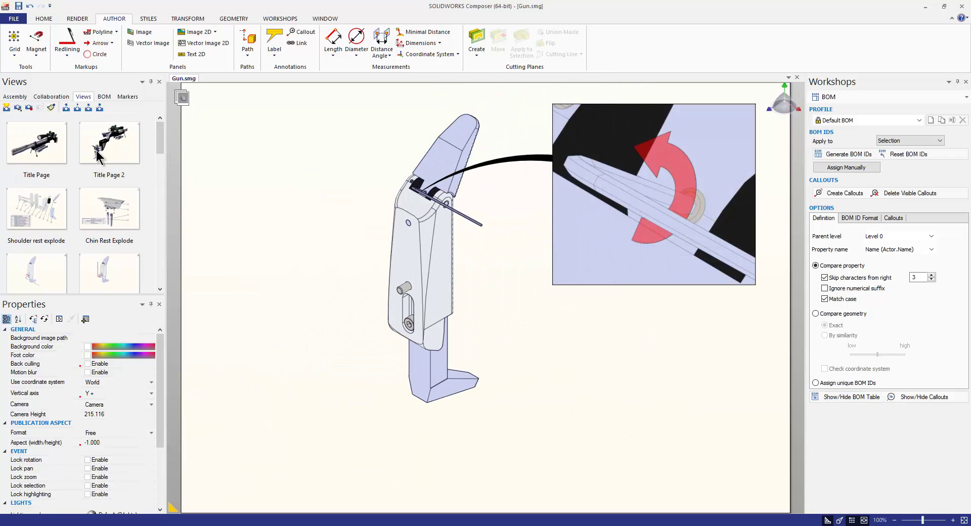
{"action": "left_click", "coordinate": [109, 147]}
{"action": "left_click", "coordinate": [15, 96]}
Isolate the Chin Rest with Show Only.
{"action": "left_click", "coordinate": [50, 182]}
{"action": "right_click", "coordinate": [238, 197]}
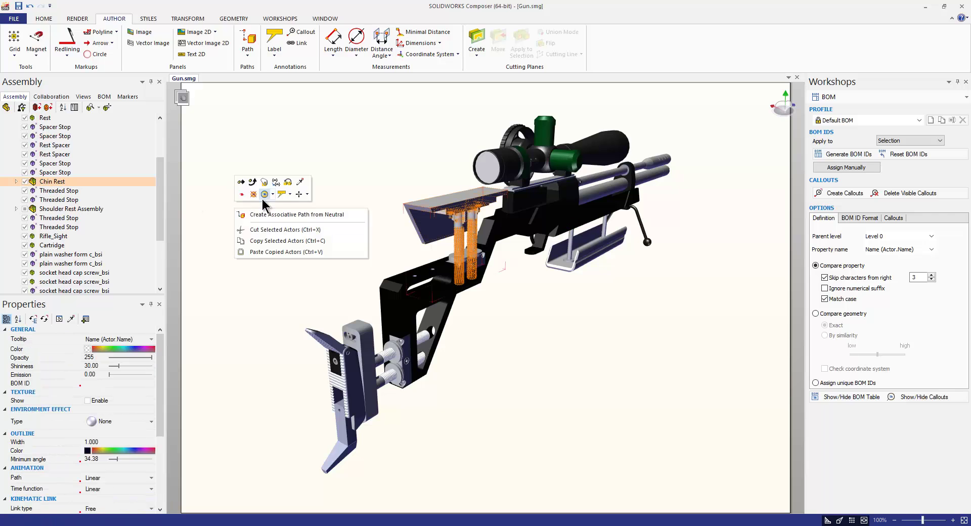
{"action": "left_click", "coordinate": [275, 230]}
Drag the bracket, adjustment screws, washers and nuts apart below the chin rest.
{"action": "left_click", "coordinate": [462, 303]}
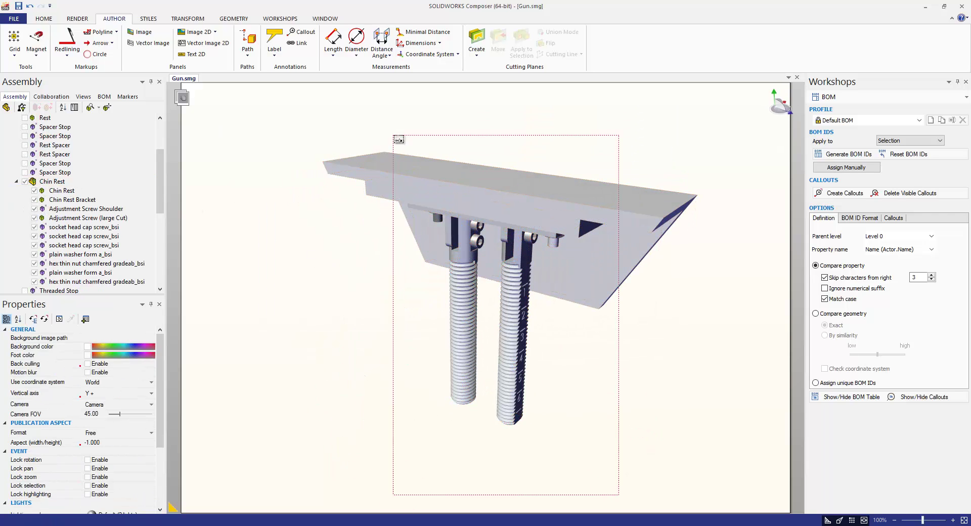
{"action": "left_click_drag", "start_coordinate": [485, 238], "coordinate": [486, 309]}
{"action": "scroll", "coordinate": [385, 316], "scroll_direction": "down", "scroll_amount": 3}
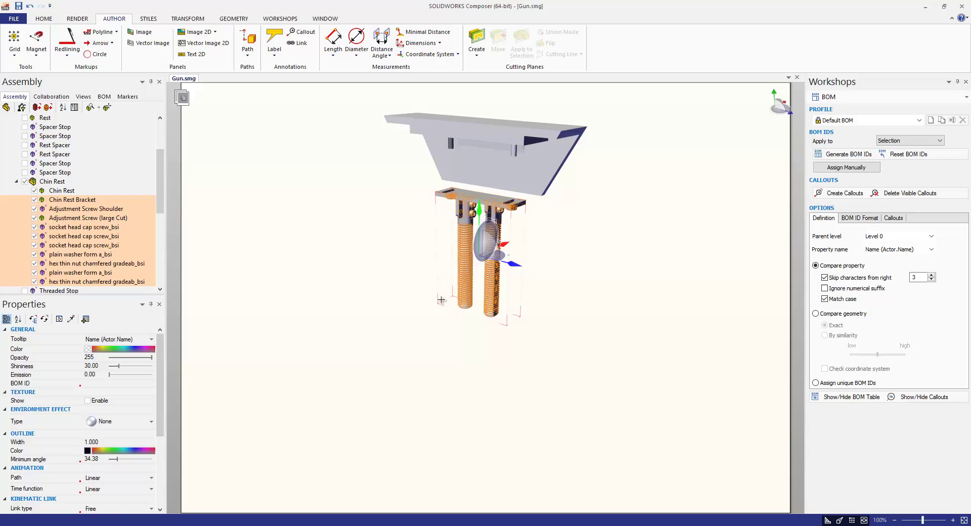
{"action": "left_click", "coordinate": [466, 219]}
{"action": "left_click_drag", "start_coordinate": [466, 218], "coordinate": [467, 268]}
{"action": "left_click", "coordinate": [523, 232]}
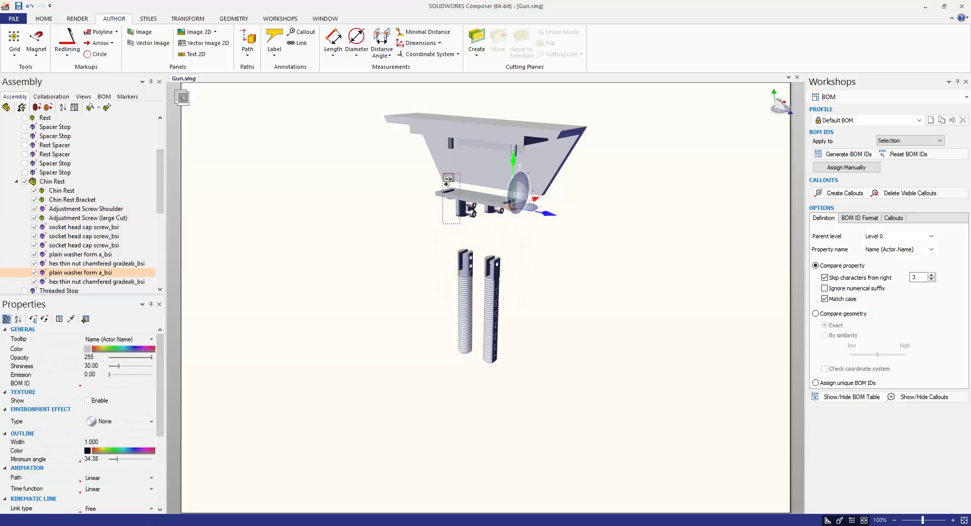
{"action": "left_click", "coordinate": [511, 225]}
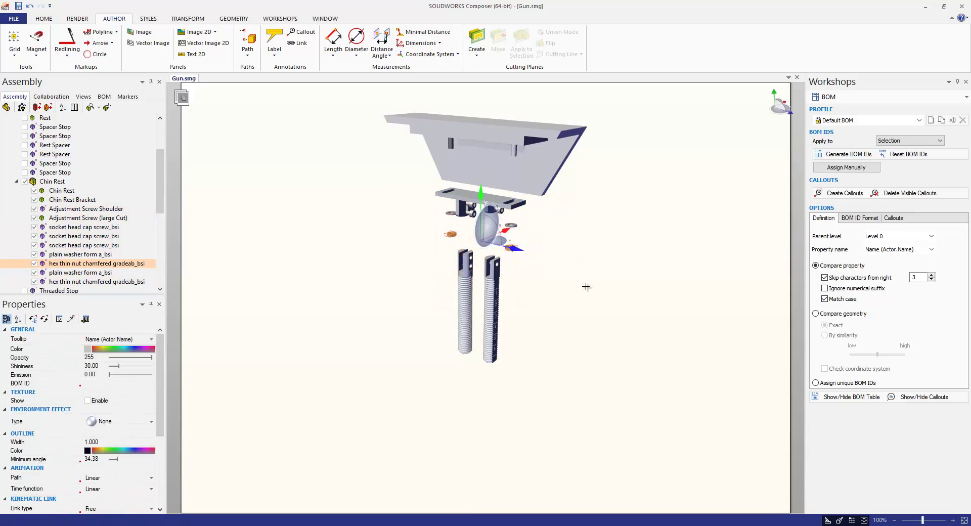
{"action": "left_click", "coordinate": [465, 303]}
{"action": "left_click", "coordinate": [302, 403]}
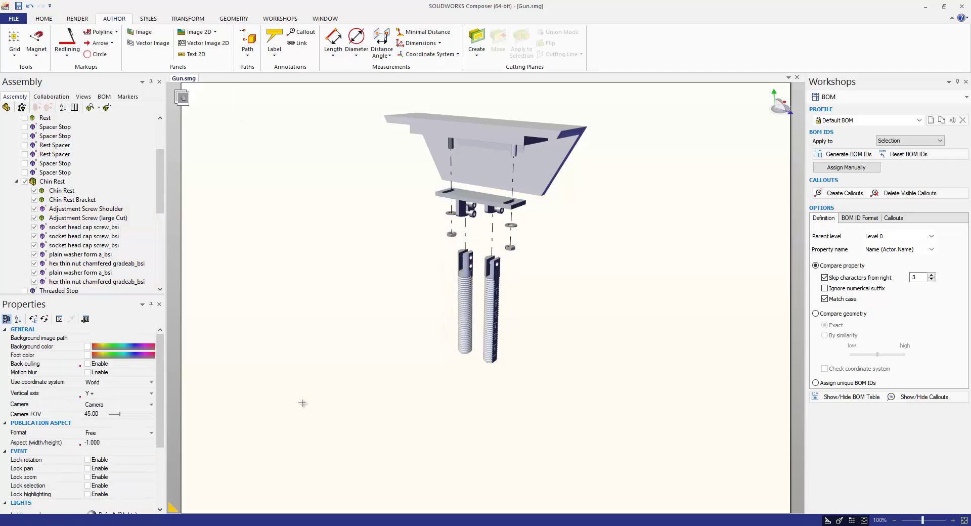
Give the four chin rest parts BOM IDs, a BOM table and numbered callouts.
{"action": "left_click", "coordinate": [495, 162]}
{"action": "left_click", "coordinate": [465, 303], "text": "shift"}
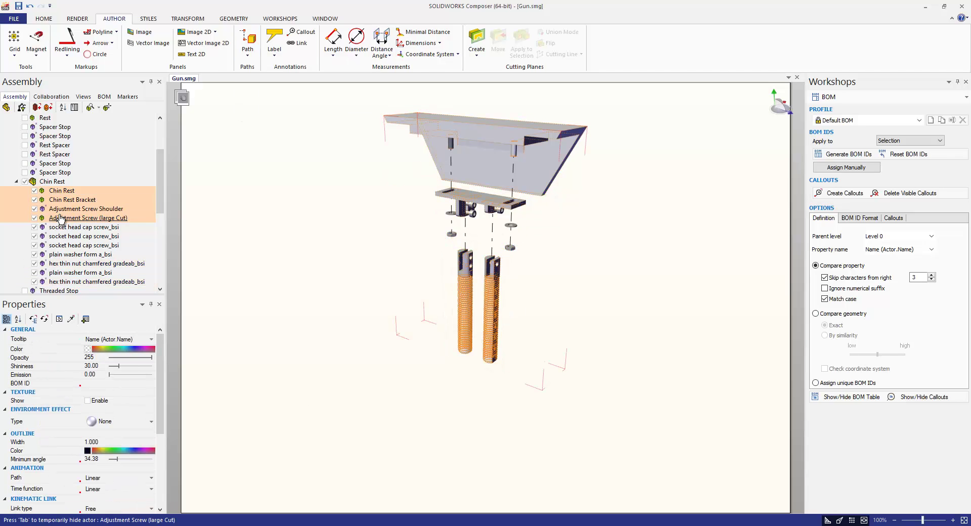
{"action": "left_click", "coordinate": [854, 154]}
{"action": "left_click", "coordinate": [858, 397]}
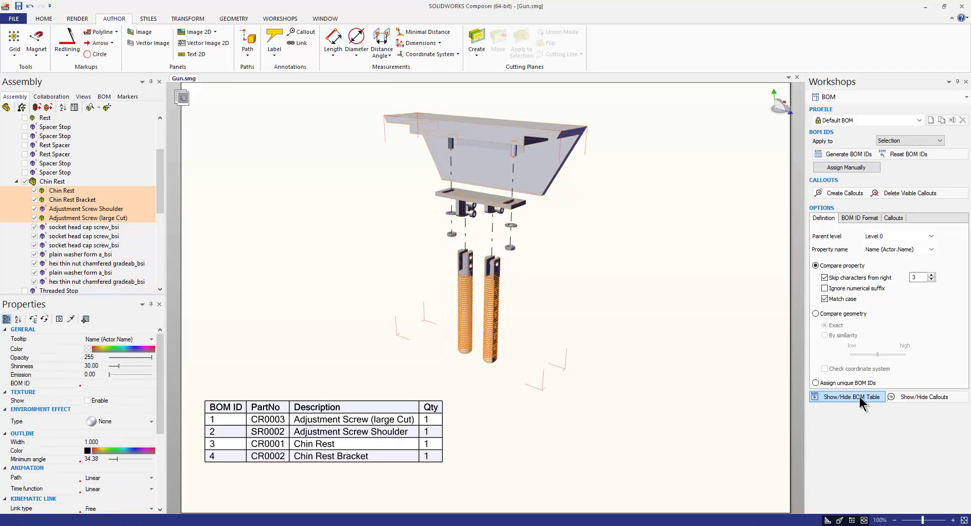
{"action": "left_click", "coordinate": [849, 193]}
Line the callouts up on a vertical magnet line with Free 2D alignment.
{"action": "left_click", "coordinate": [119, 368]}
{"action": "left_click", "coordinate": [106, 458]}
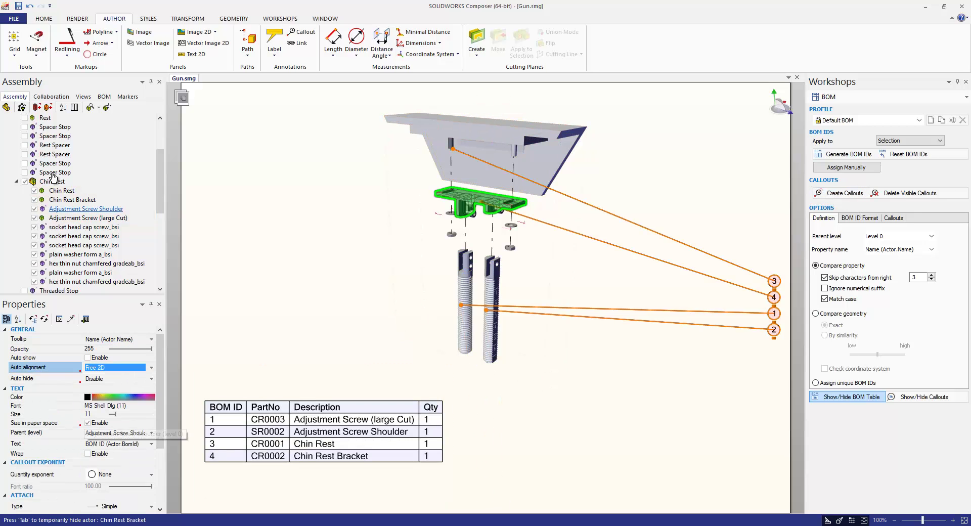
{"action": "left_click", "coordinate": [774, 208]}
{"action": "left_click", "coordinate": [774, 444]}
{"action": "left_click", "coordinate": [652, 313]}
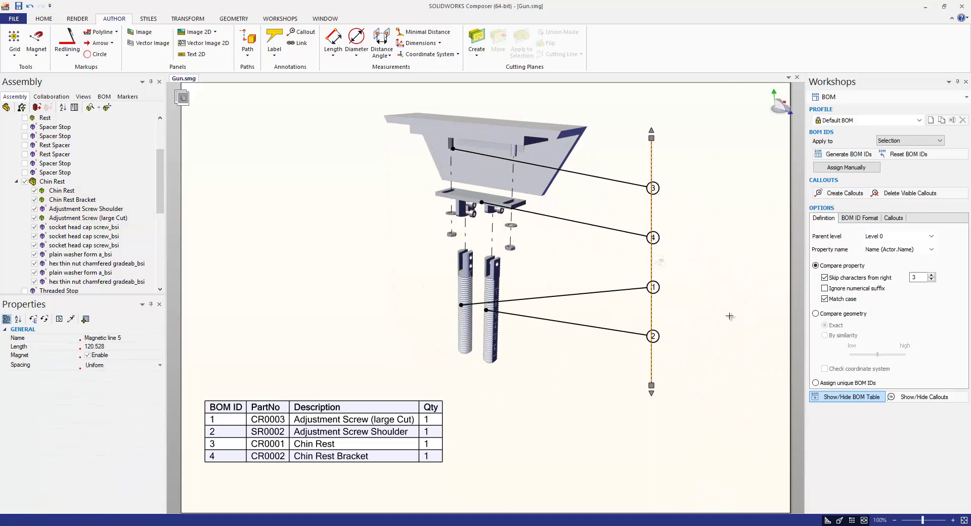
Return to the Title Page 2 full rifle view.
{"action": "left_click", "coordinate": [83, 97]}
{"action": "left_click", "coordinate": [281, 19]}
{"action": "left_click", "coordinate": [108, 143]}
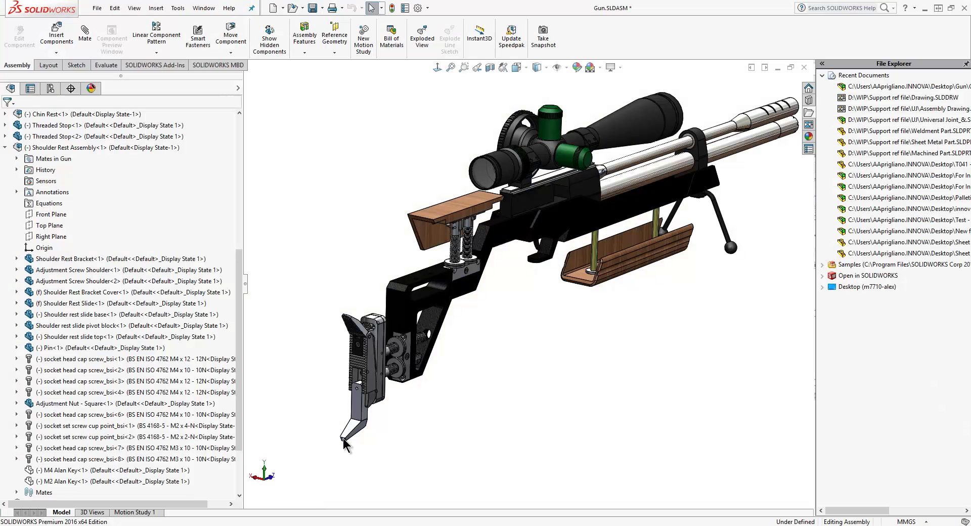
Unsuppress the shoulder rest slide base's cut and hole pattern in the CAD model.
{"action": "left_click", "coordinate": [364, 399]}
{"action": "left_click", "coordinate": [384, 355]}
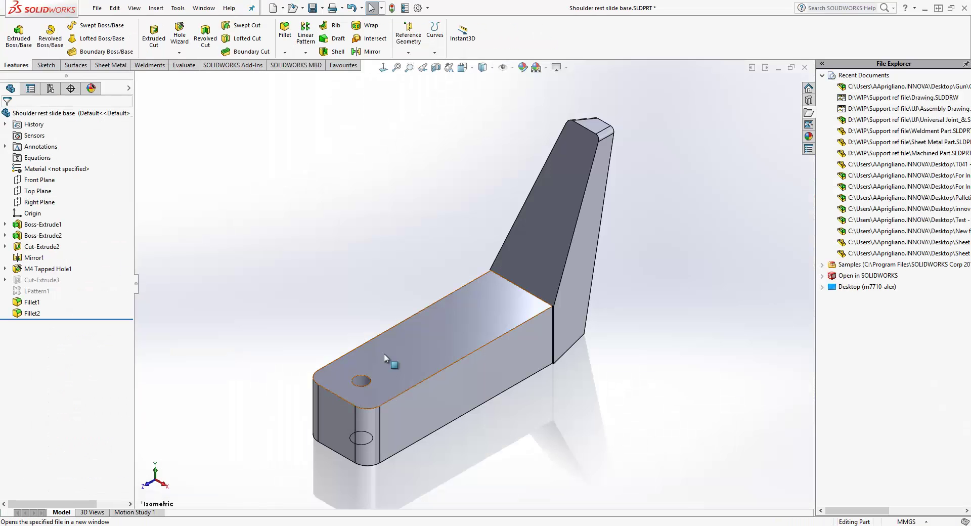
{"action": "left_click", "coordinate": [42, 280]}
{"action": "left_click", "coordinate": [66, 264]}
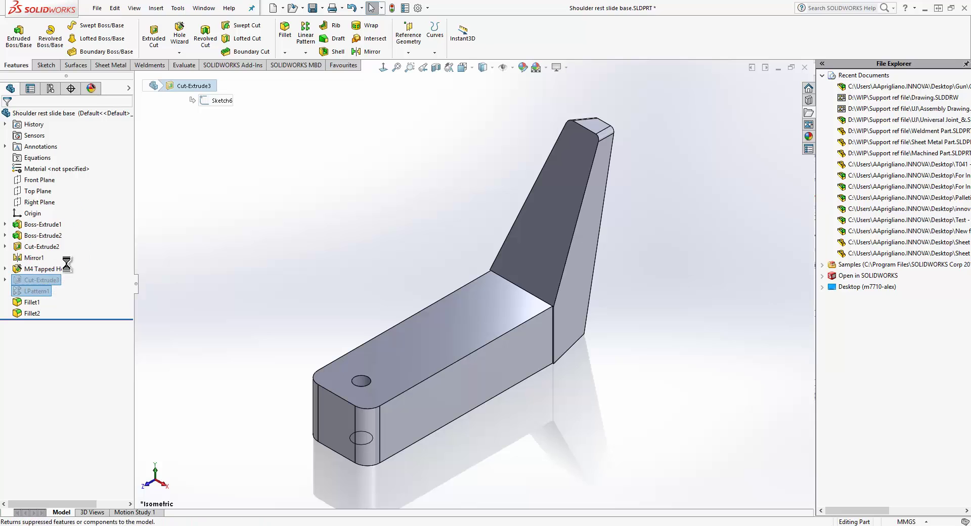
{"action": "key", "text": "ctrl+Tab"}
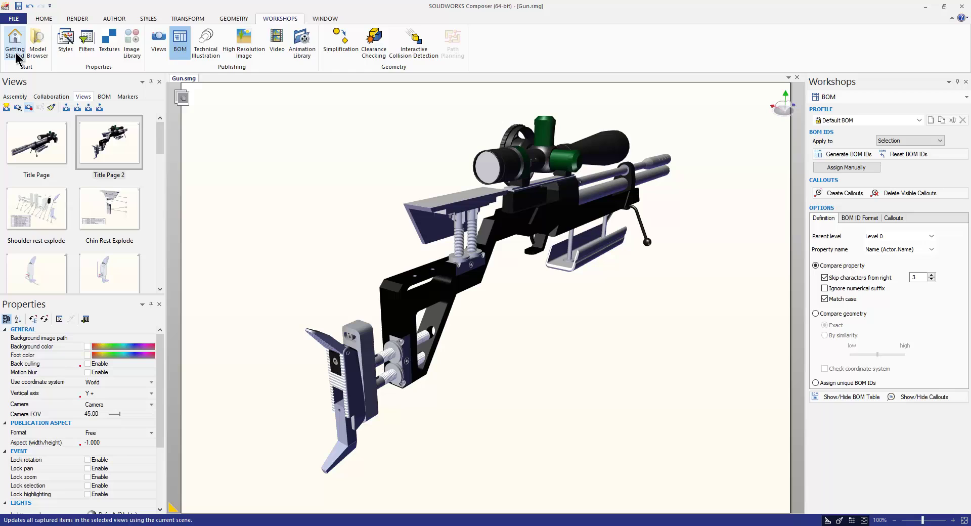
Update the Composer document from the revised Gun.SLDASM assembly.
{"action": "left_click", "coordinate": [13, 19]}
{"action": "mouse_move", "coordinate": [31, 80]}
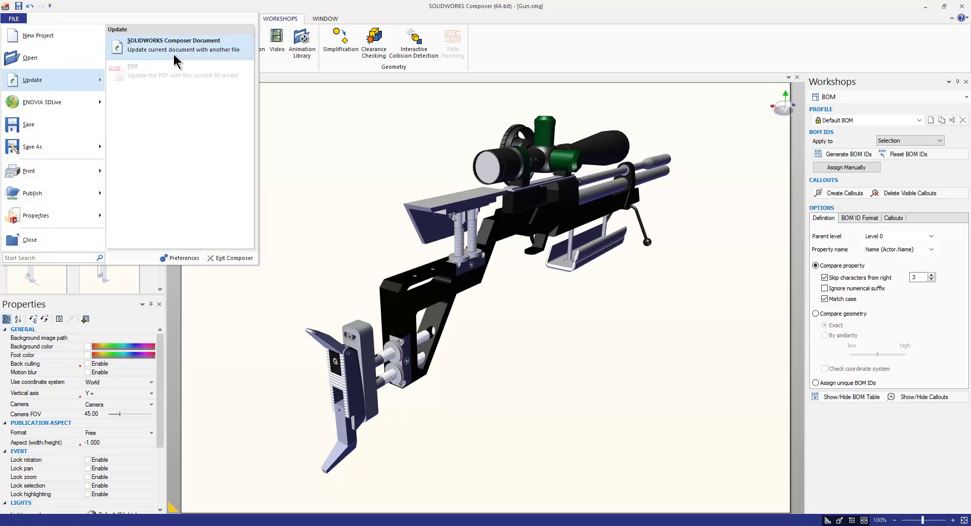
{"action": "left_click", "coordinate": [175, 61]}
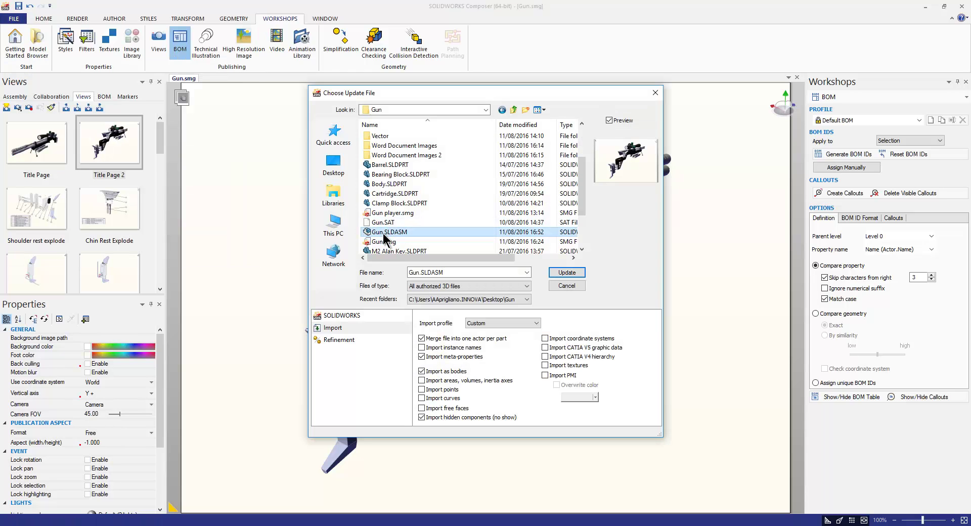
{"action": "left_click", "coordinate": [558, 276]}
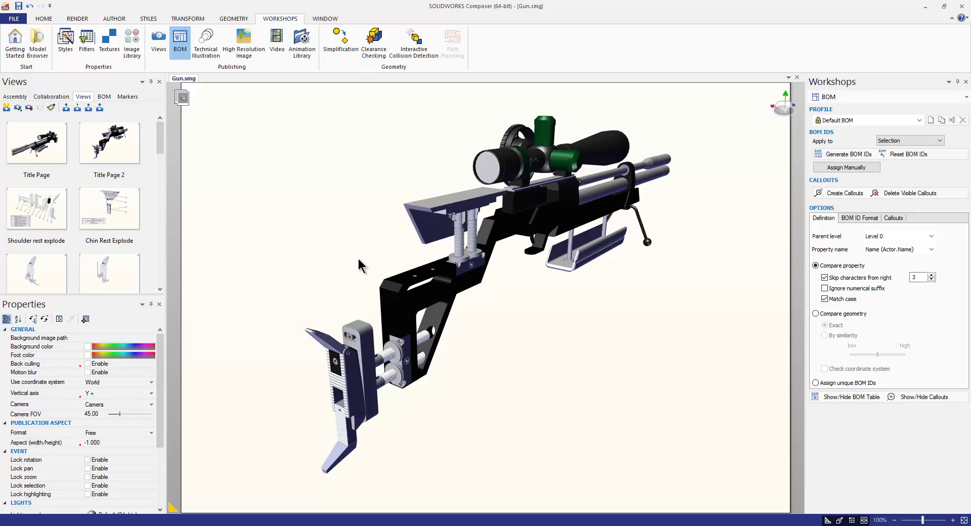
Export white-background high-resolution images of every saved view.
{"action": "left_click", "coordinate": [244, 43]}
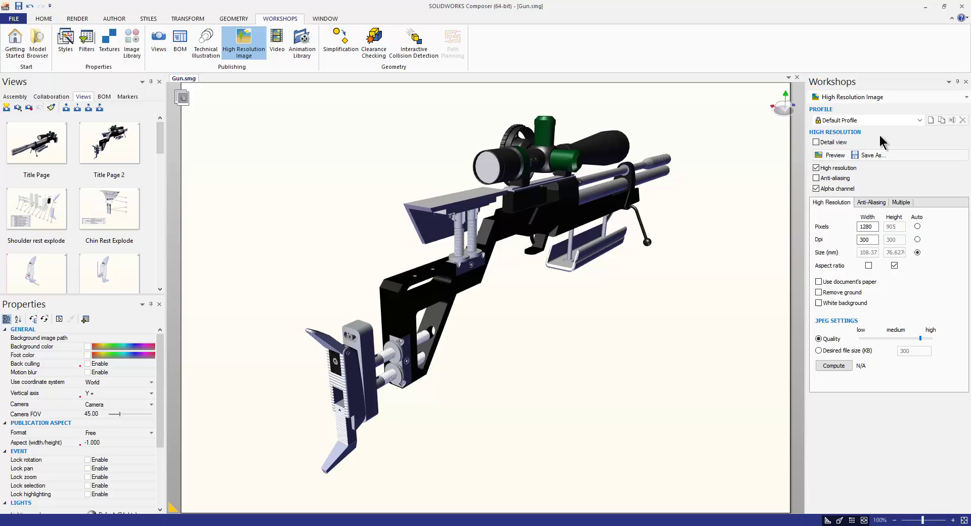
{"action": "left_click", "coordinate": [899, 203]}
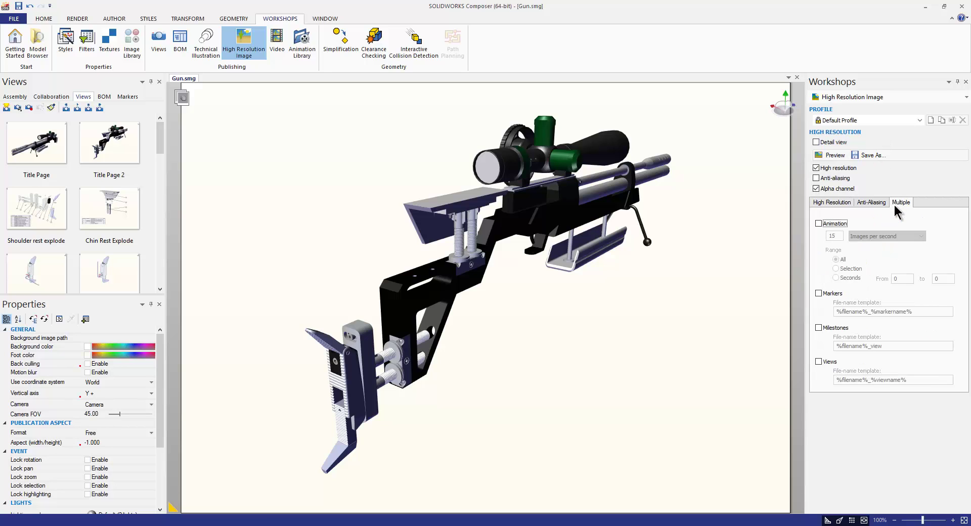
{"action": "left_click", "coordinate": [817, 362]}
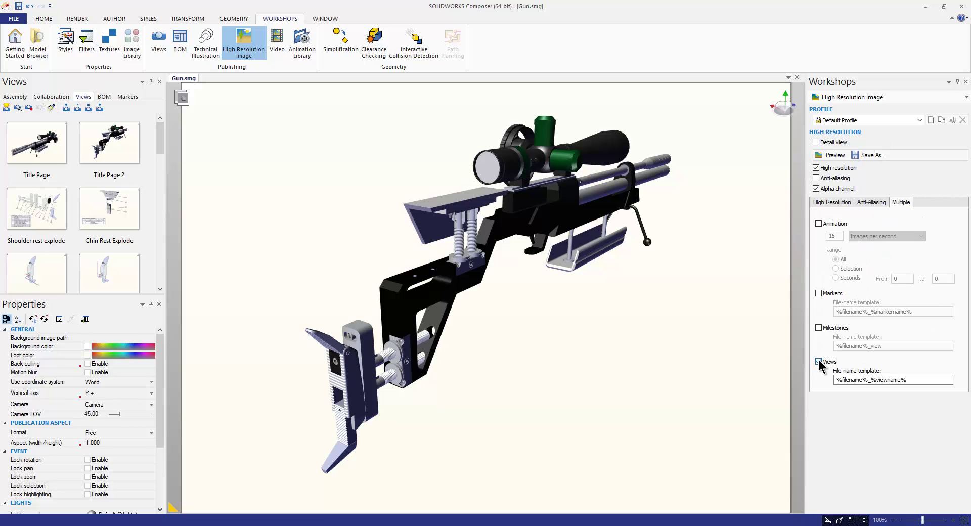
{"action": "left_click", "coordinate": [831, 203]}
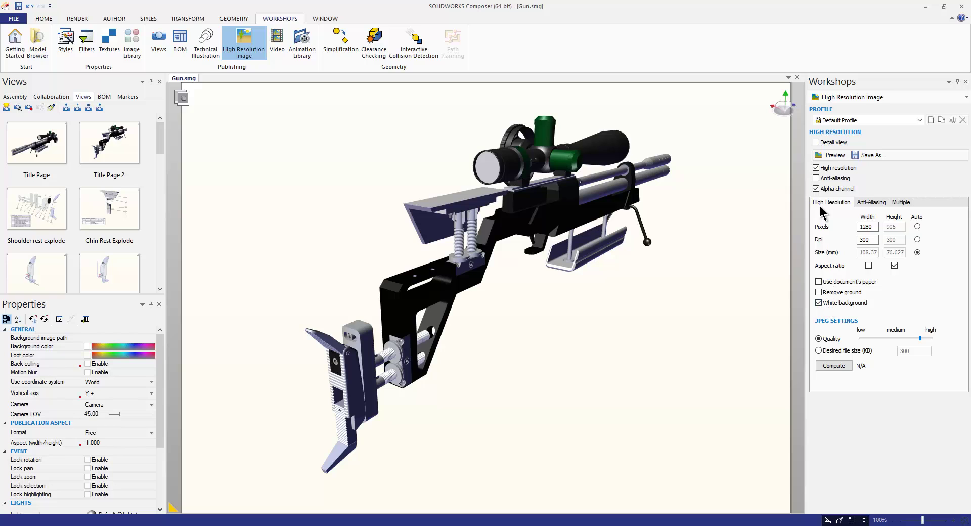
{"action": "left_click", "coordinate": [871, 155]}
{"action": "left_click", "coordinate": [633, 396]}
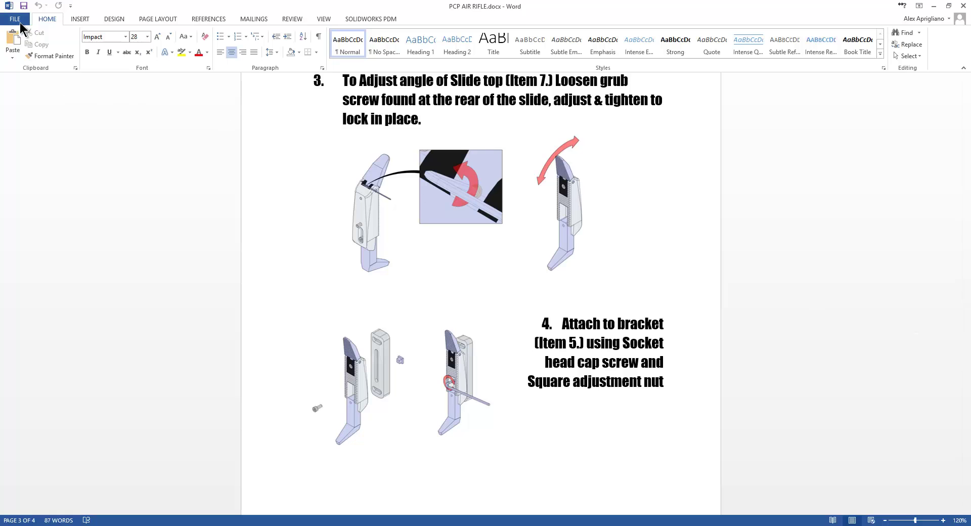
Refresh all linked pictures in the manual via Edit Links to Files.
{"action": "left_click", "coordinate": [15, 18]}
{"action": "left_click", "coordinate": [428, 360]}
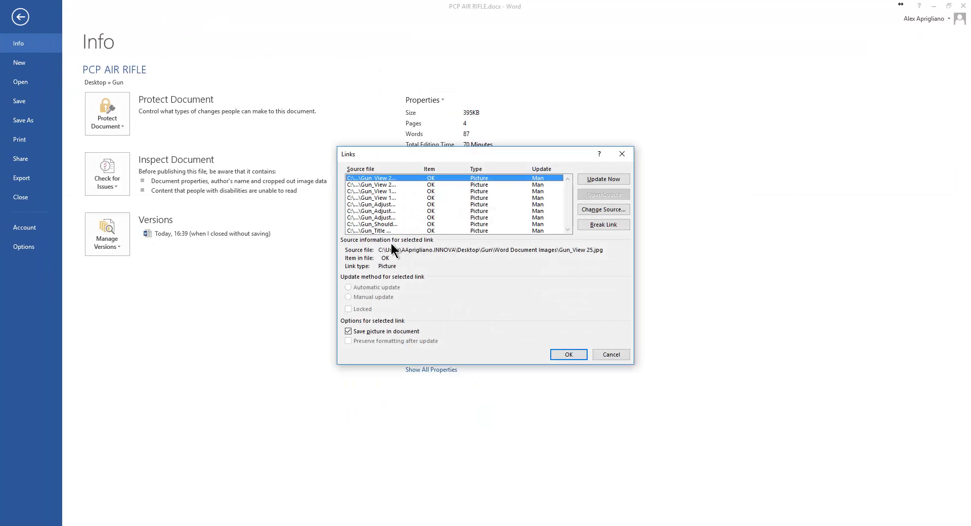
{"action": "left_click", "coordinate": [418, 231], "text": "shift"}
{"action": "left_click", "coordinate": [608, 181]}
{"action": "left_click", "coordinate": [565, 355]}
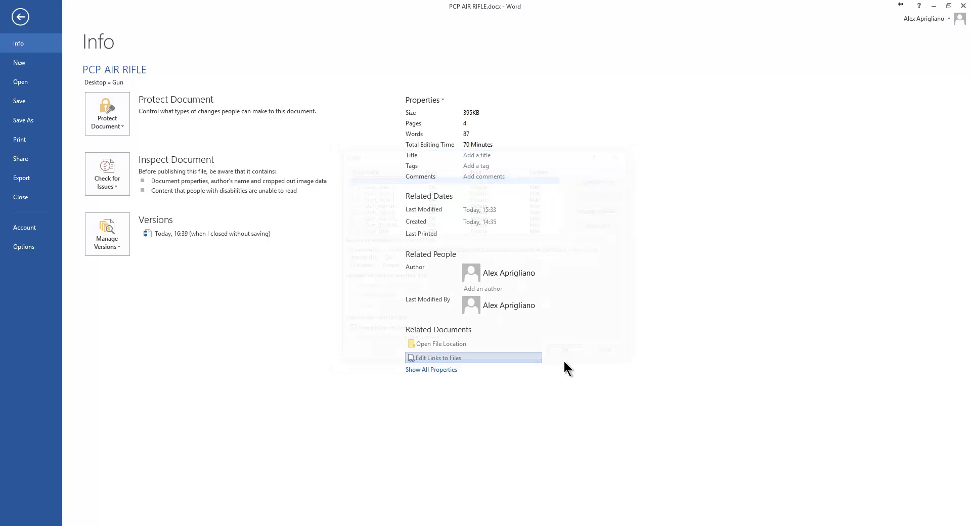
{"action": "left_click", "coordinate": [20, 17]}
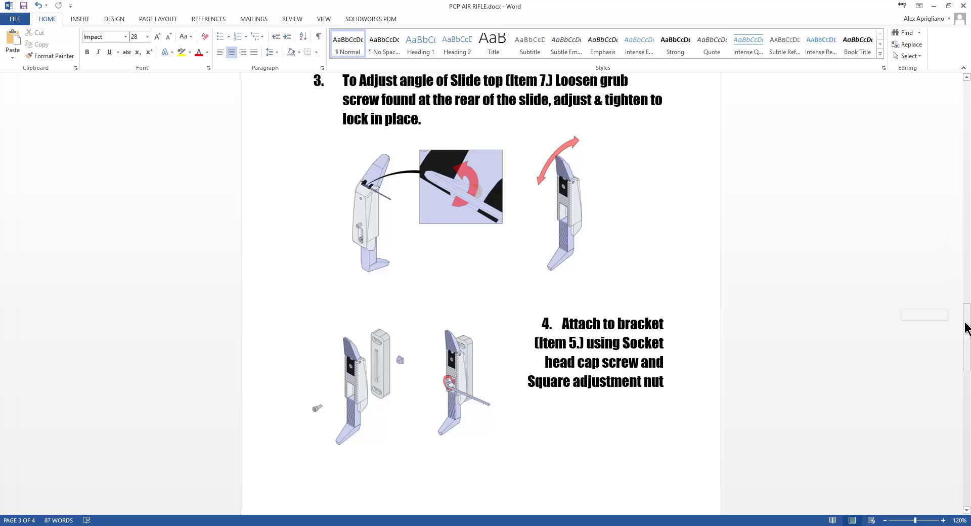
Insert Gun_Chin Rest Explode.jpg as a linked picture under the Chin Rest heading and enlarge it.
{"action": "left_click_drag", "start_coordinate": [964, 329], "coordinate": [956, 411]}
{"action": "key", "text": "Return"}
{"action": "left_click", "coordinate": [86, 20]}
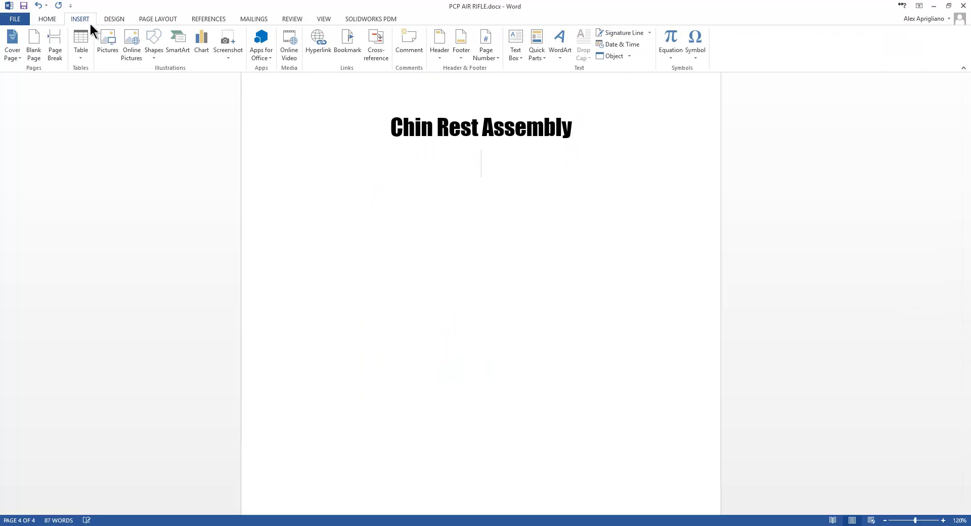
{"action": "left_click", "coordinate": [106, 41]}
{"action": "left_click", "coordinate": [303, 147]}
{"action": "left_click", "coordinate": [418, 256]}
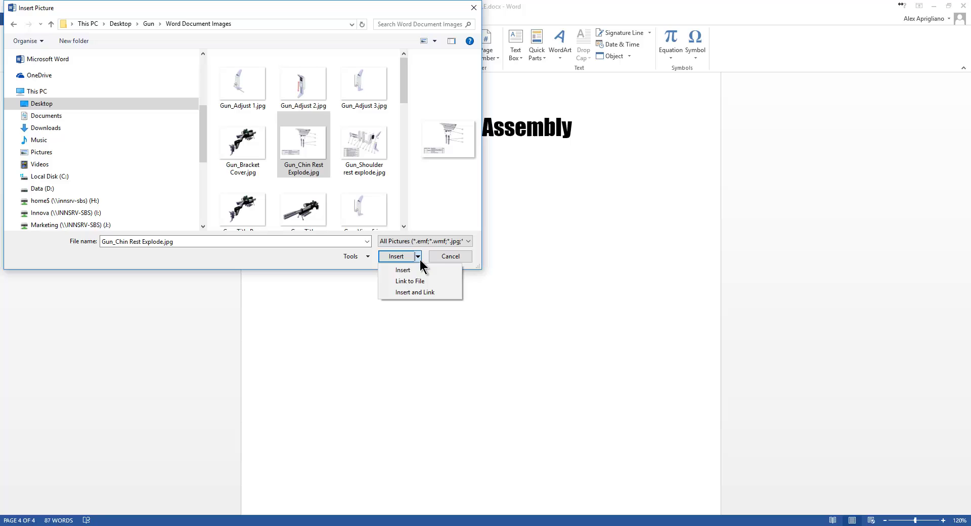
{"action": "left_click", "coordinate": [420, 282]}
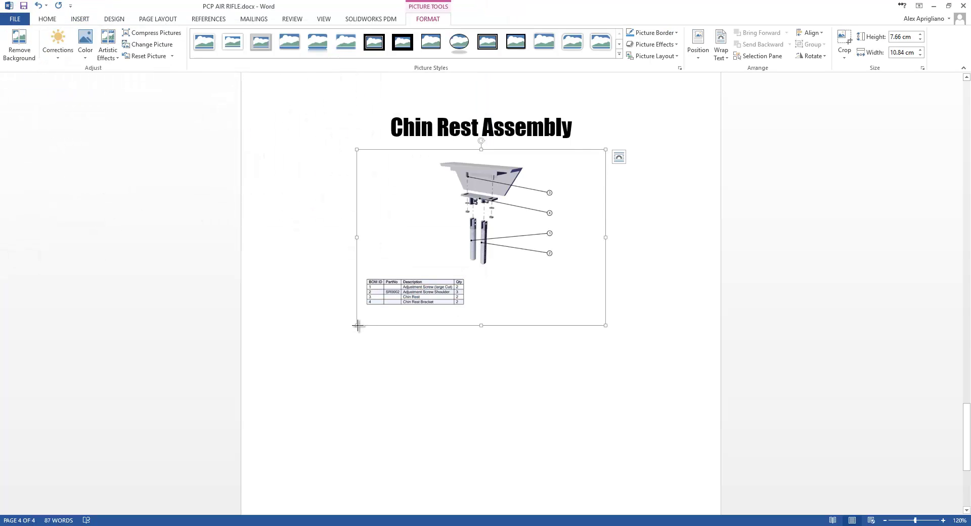
{"action": "left_click_drag", "start_coordinate": [358, 325], "coordinate": [307, 371]}
{"action": "left_click", "coordinate": [298, 326]}
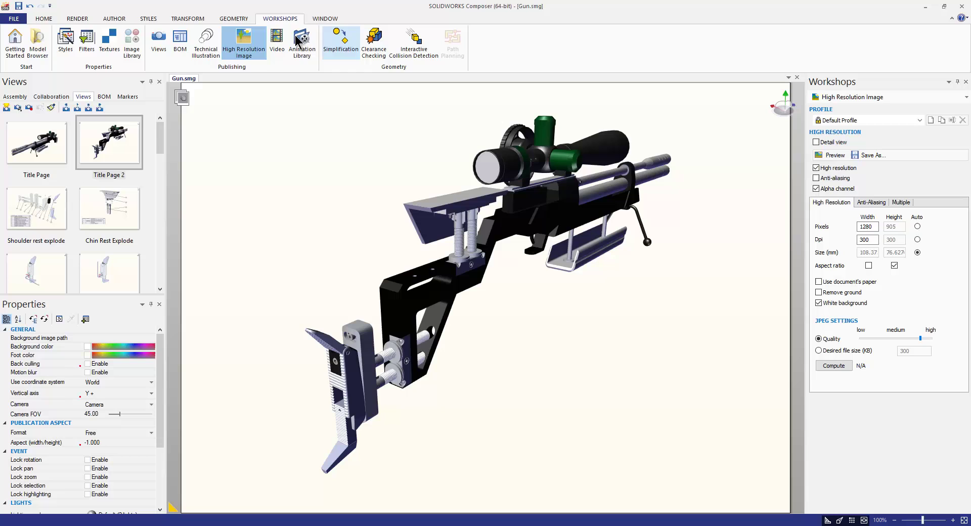
Confirm the Technical Illustration save dialog uses SVG format, then cancel without saving.
{"action": "left_click", "coordinate": [206, 42]}
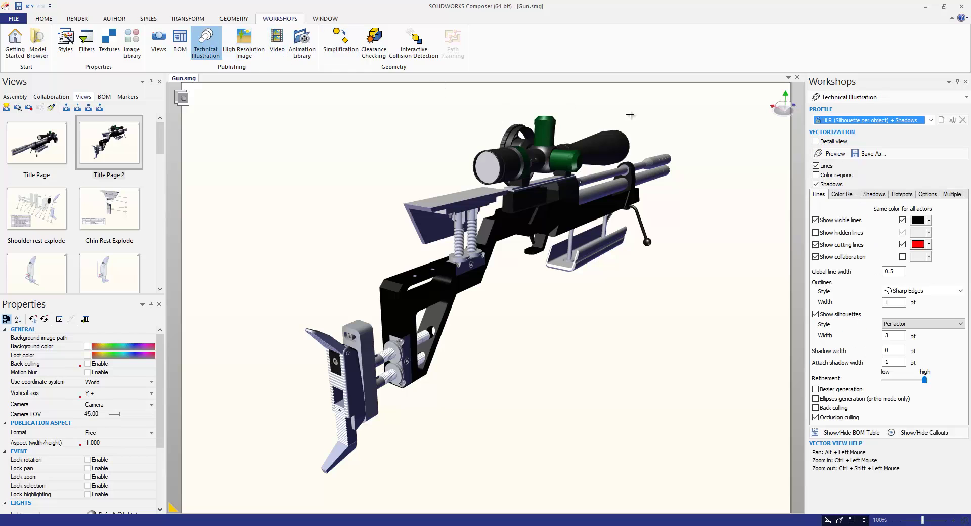
{"action": "left_click", "coordinate": [865, 155]}
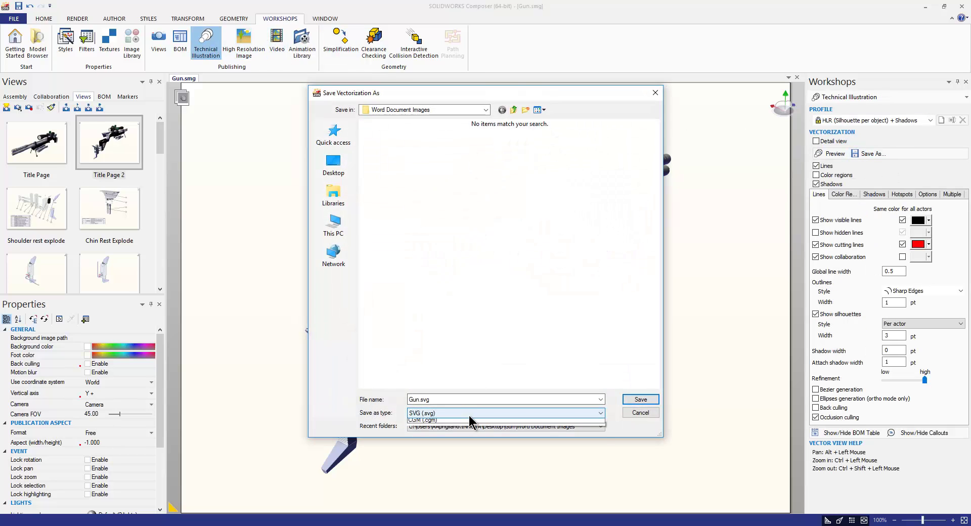
{"action": "left_click", "coordinate": [468, 413]}
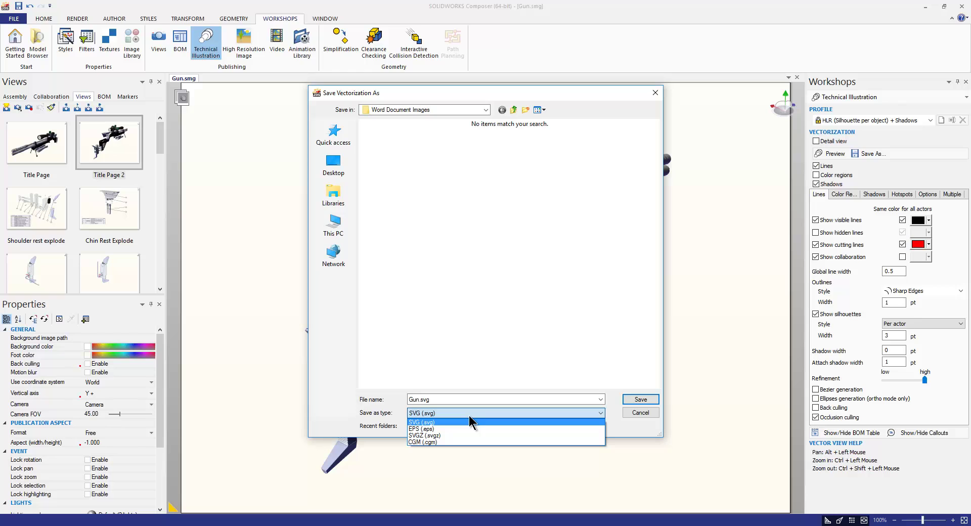
{"action": "left_click", "coordinate": [469, 415]}
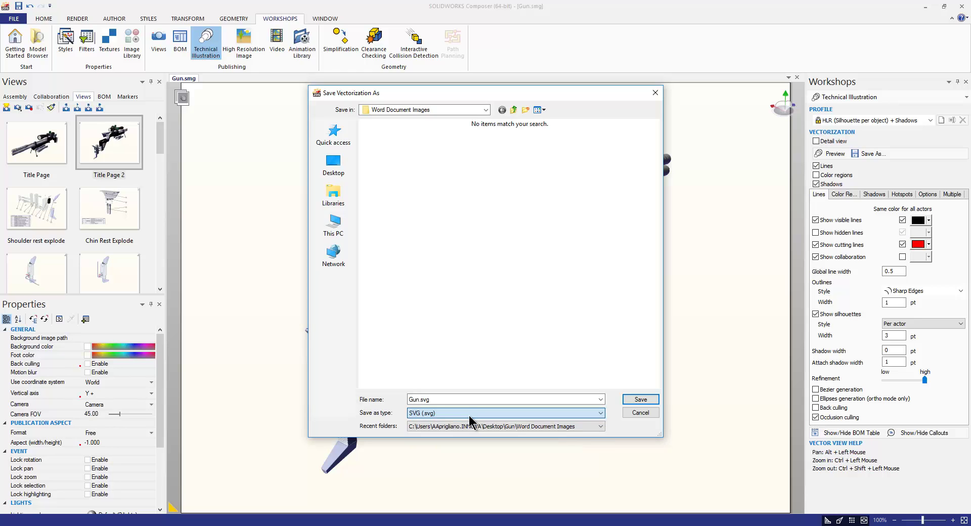
{"action": "left_click", "coordinate": [638, 413]}
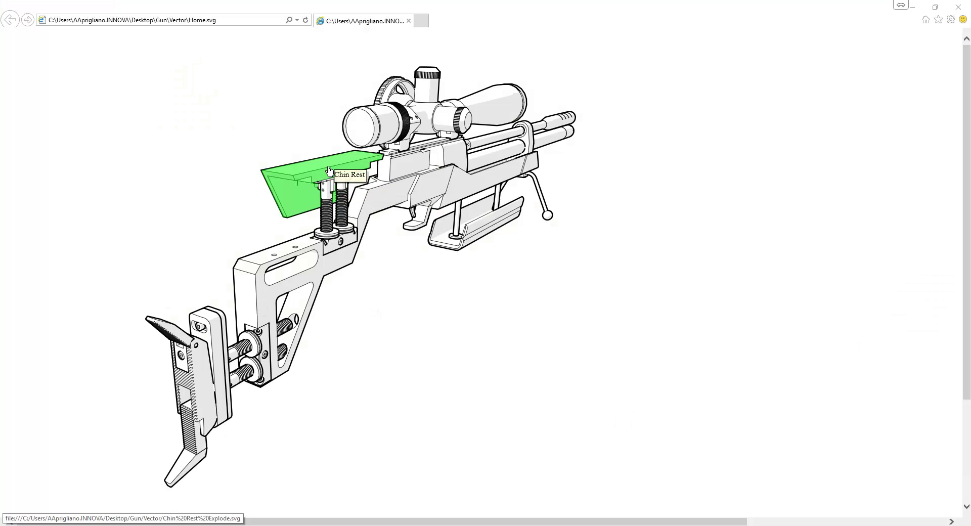
Follow the SVG links to the chin rest explode, back, then shoulder rest and bracket cover pages.
{"action": "left_click", "coordinate": [326, 167]}
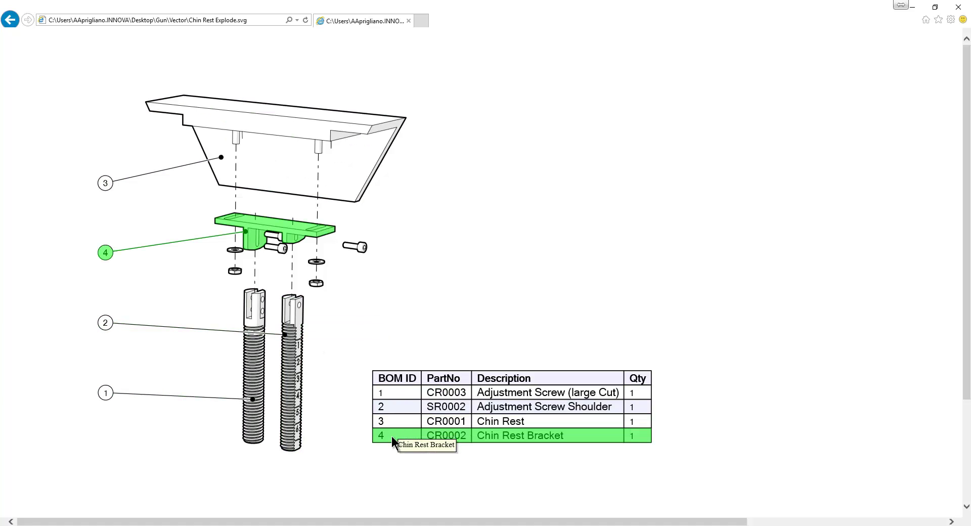
{"action": "left_click", "coordinate": [10, 19]}
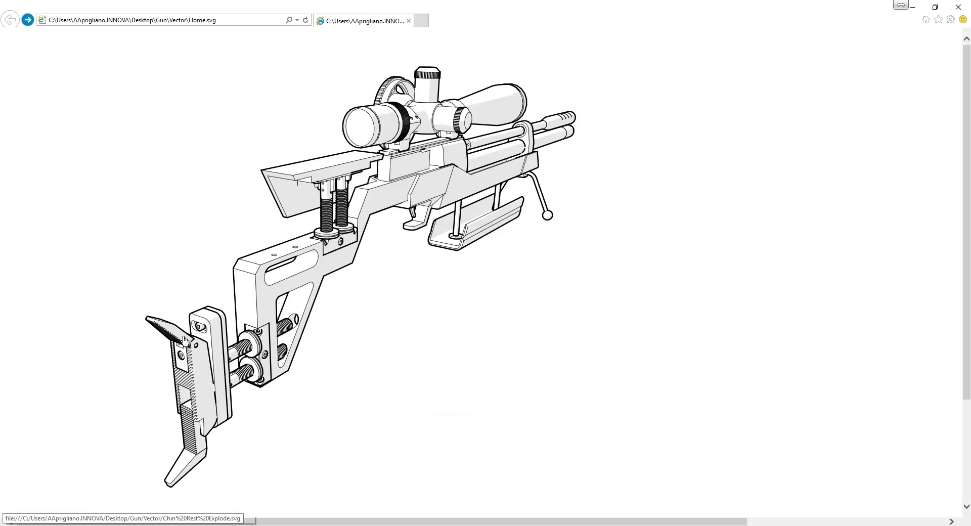
{"action": "left_click", "coordinate": [193, 361]}
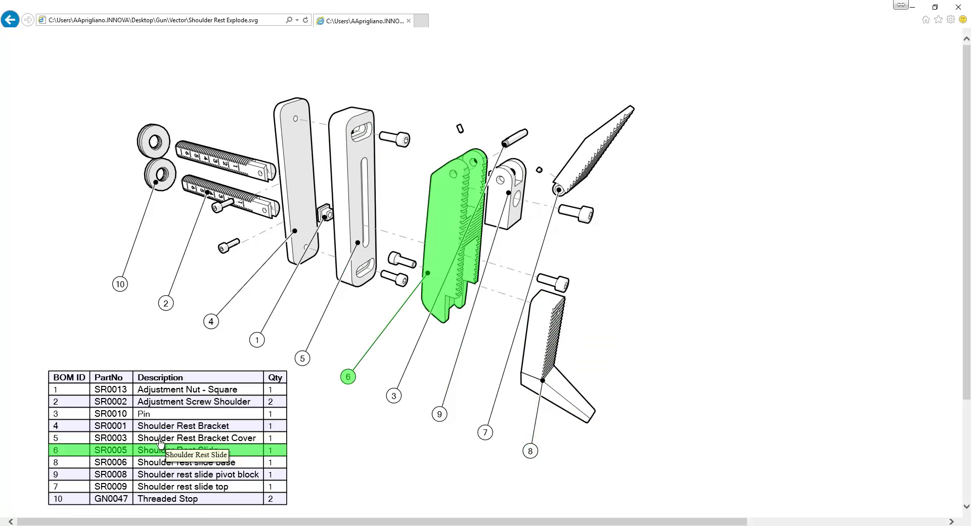
{"action": "left_click", "coordinate": [366, 217]}
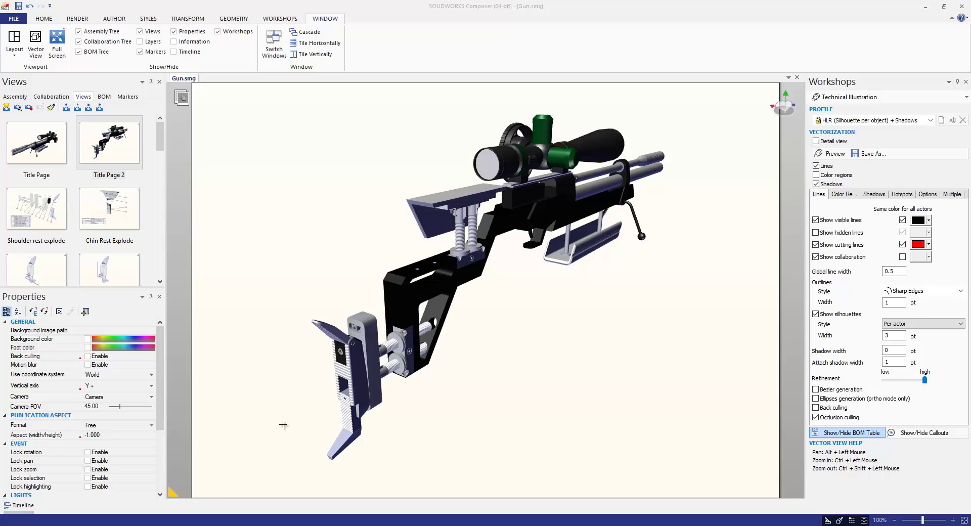
Place Adjust 1, View 5, View 7 and Adjust 2 as keys on the timeline.
{"action": "left_click", "coordinate": [956, 390]}
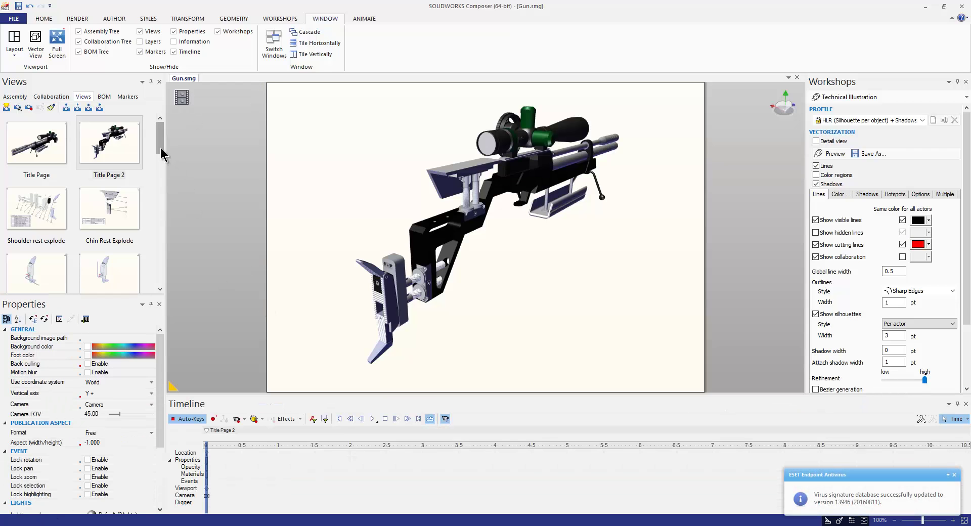
{"action": "scroll", "coordinate": [161, 154], "scroll_direction": "down", "scroll_amount": 2}
{"action": "left_click", "coordinate": [34, 175]}
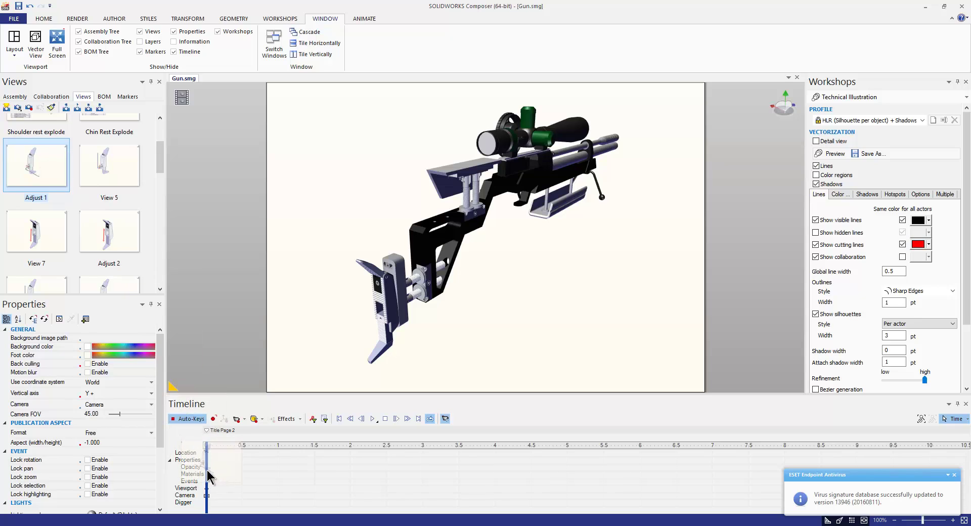
{"action": "left_click_drag", "start_coordinate": [48, 177], "coordinate": [244, 480]}
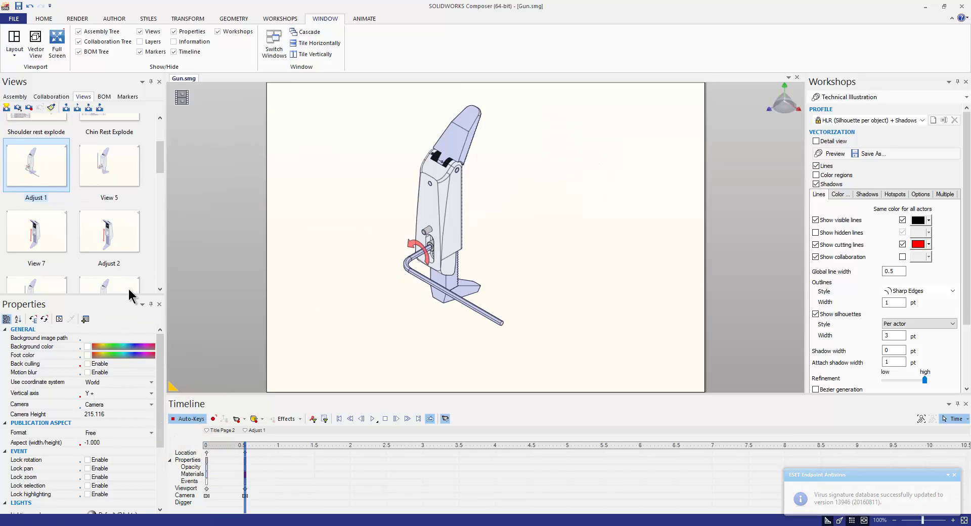
{"action": "mouse_move", "coordinate": [127, 200]}
{"action": "left_mouse_down"}
{"action": "mouse_move", "coordinate": [360, 450]}
{"action": "mouse_move", "coordinate": [387, 459]}
{"action": "left_mouse_up"}
{"action": "left_click", "coordinate": [45, 247]}
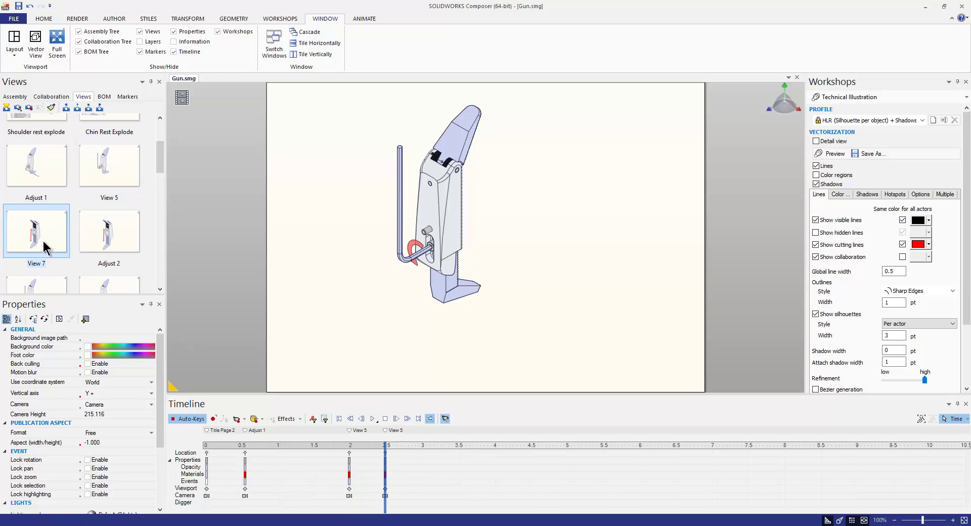
{"action": "mouse_move", "coordinate": [45, 247]}
{"action": "left_mouse_down"}
{"action": "mouse_move", "coordinate": [465, 453]}
{"action": "mouse_move", "coordinate": [496, 458]}
{"action": "left_mouse_up"}
{"action": "left_click_drag", "start_coordinate": [109, 233], "coordinate": [586, 475]}
{"action": "left_click_drag", "start_coordinate": [90, 260], "coordinate": [612, 455]}
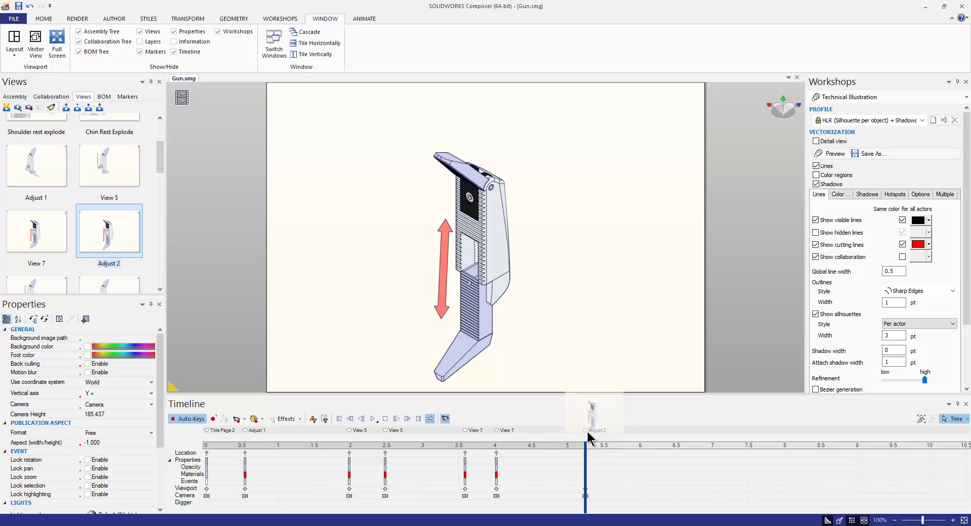
Play the timeline animation and bring up the video export settings.
{"action": "left_click", "coordinate": [373, 421]}
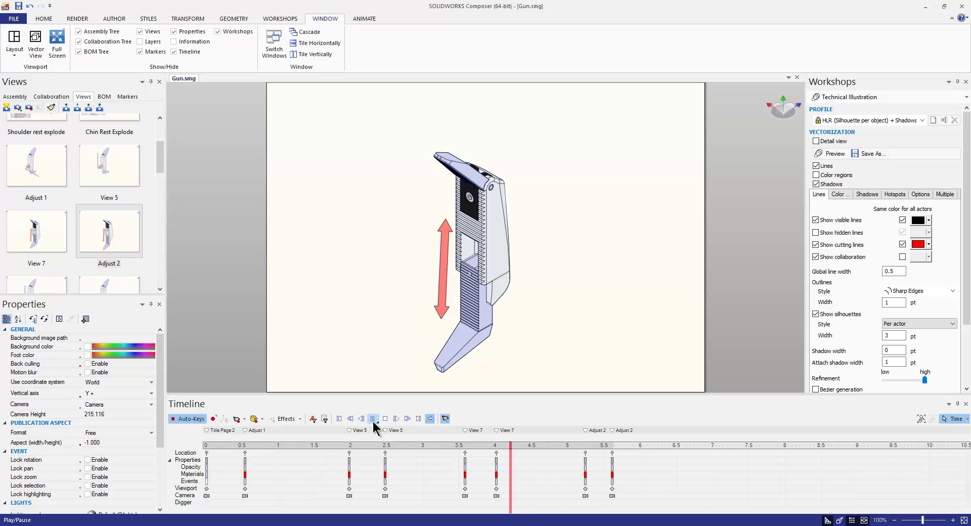
{"action": "left_click", "coordinate": [280, 19]}
{"action": "left_click", "coordinate": [277, 44]}
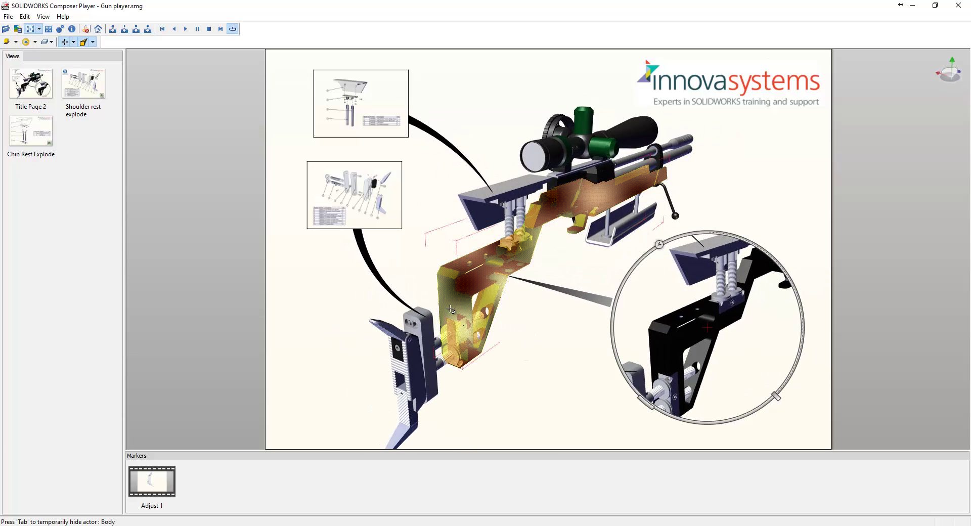
Hide the gun body, return to Title Page 2, and fade magnified parts to 34.2% transparency.
{"action": "left_click", "coordinate": [34, 42]}
{"action": "left_click", "coordinate": [40, 94]}
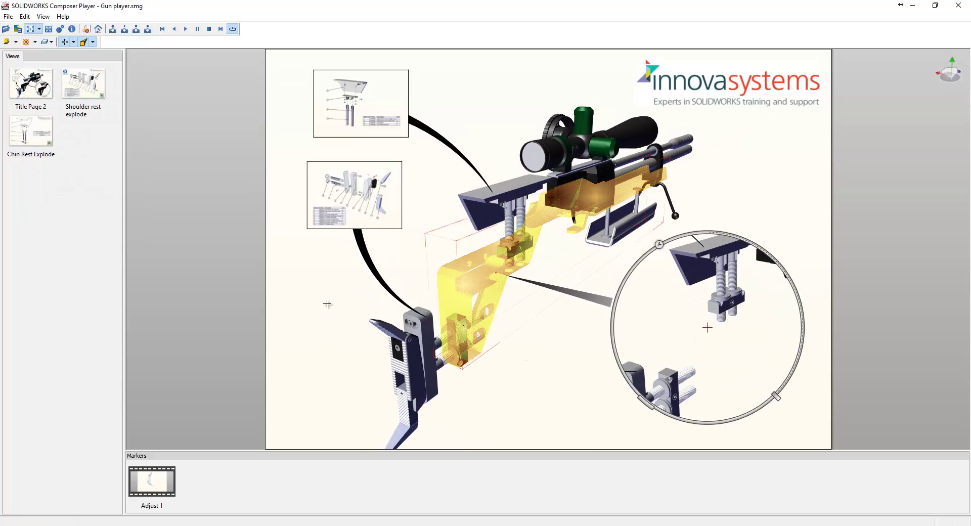
{"action": "left_click", "coordinate": [31, 83]}
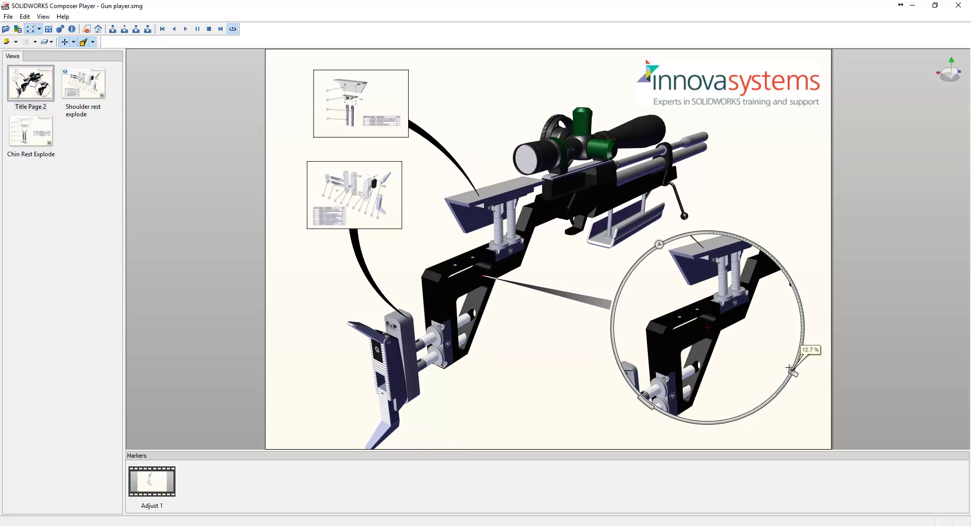
{"action": "mouse_move", "coordinate": [789, 368]}
{"action": "left_mouse_down"}
{"action": "mouse_move", "coordinate": [800, 328]}
{"action": "mouse_move", "coordinate": [786, 390]}
{"action": "left_mouse_up"}
{"action": "left_click", "coordinate": [361, 104]}
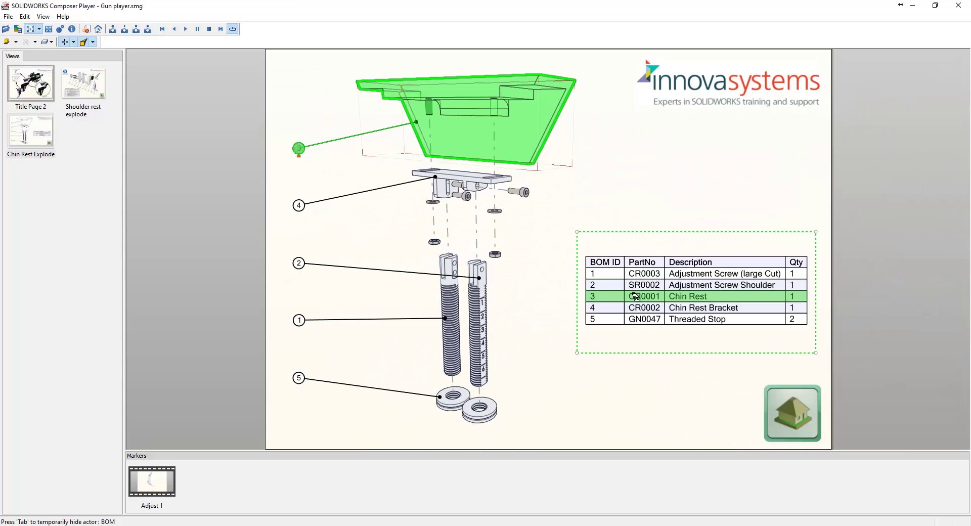
{"action": "left_click", "coordinate": [785, 401]}
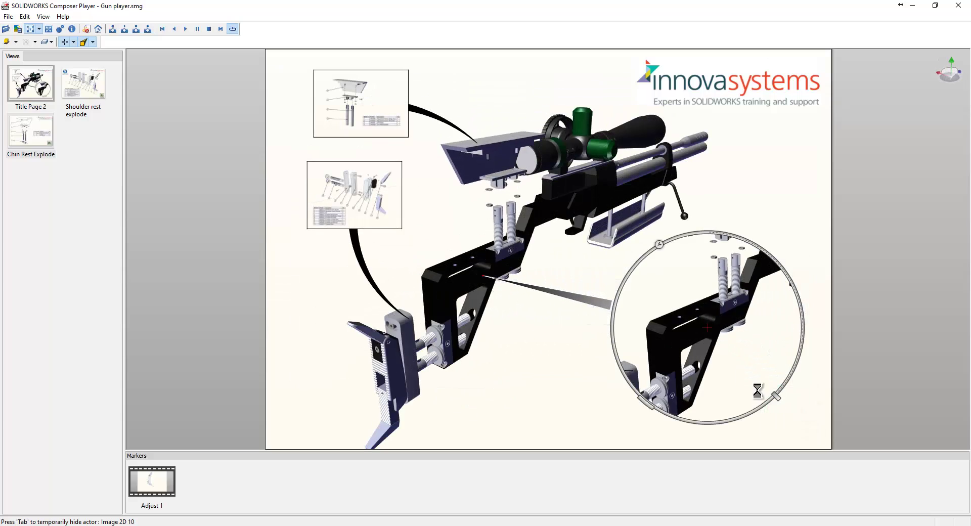
{"action": "left_click", "coordinate": [360, 221]}
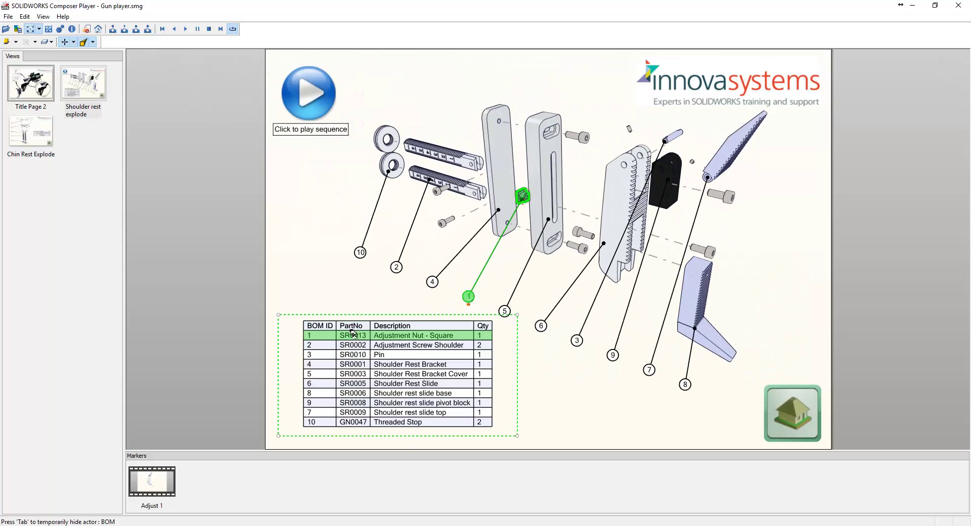
{"action": "left_click", "coordinate": [316, 94]}
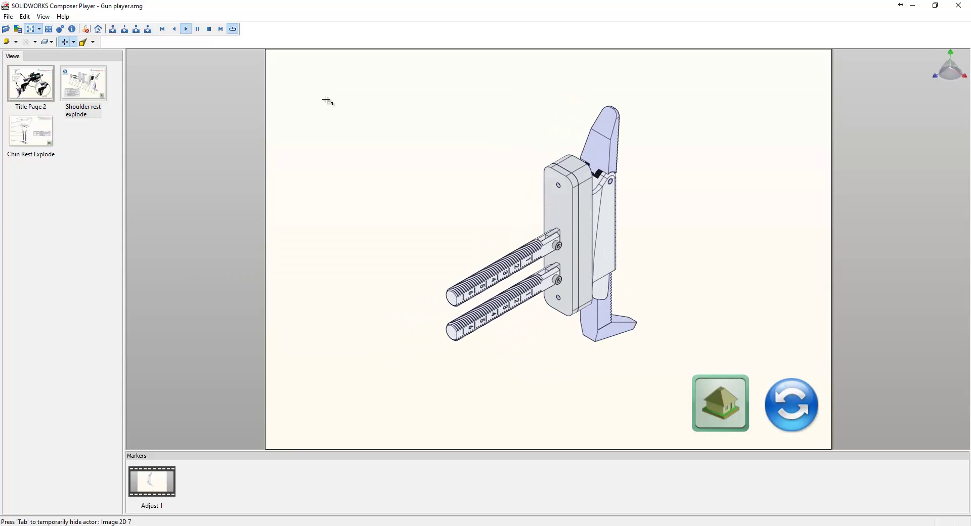
{"action": "left_click", "coordinate": [741, 415]}
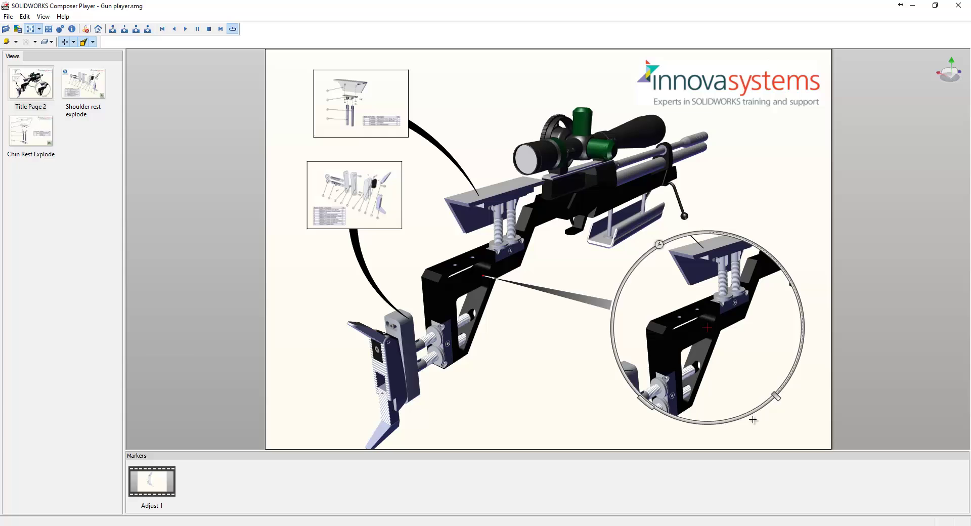